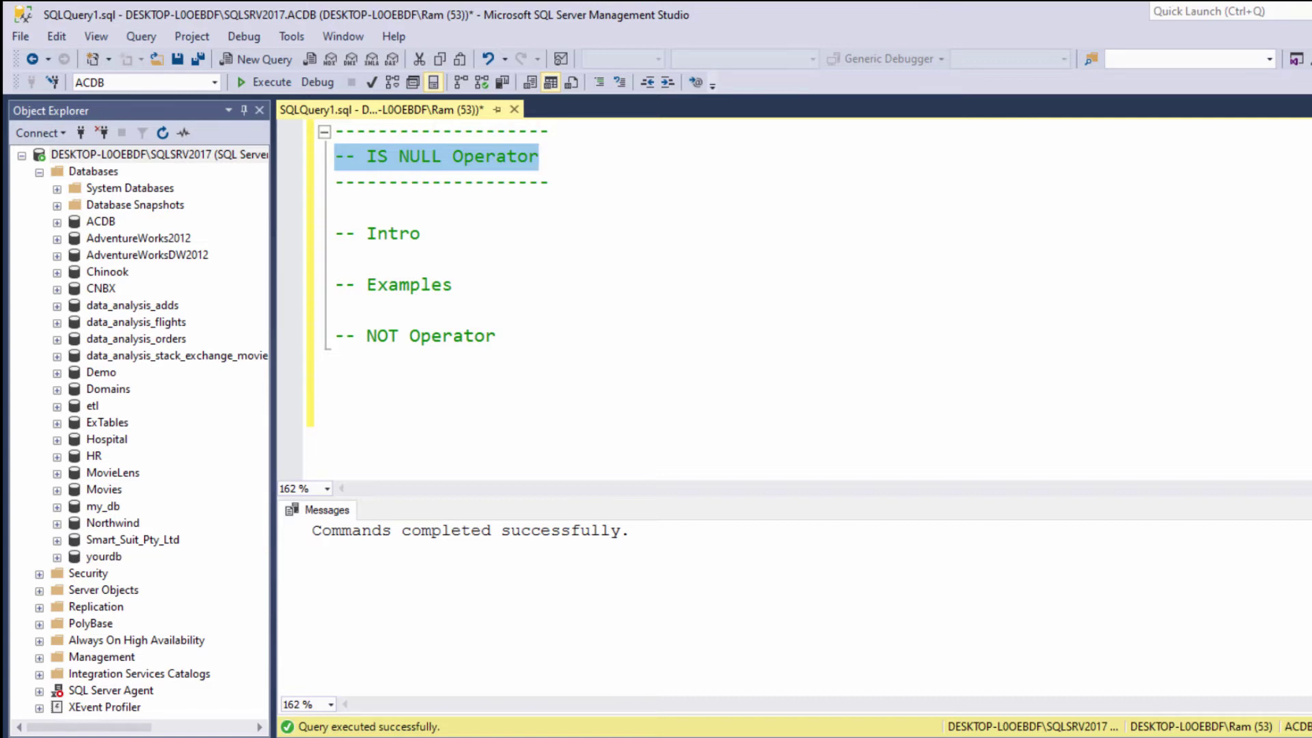
Write and run 'SELECT last_name, pack_id FROM customers' under the Intro comment.
key("Down")
key("Down")
key("Down")
key("Return")
type("SE")
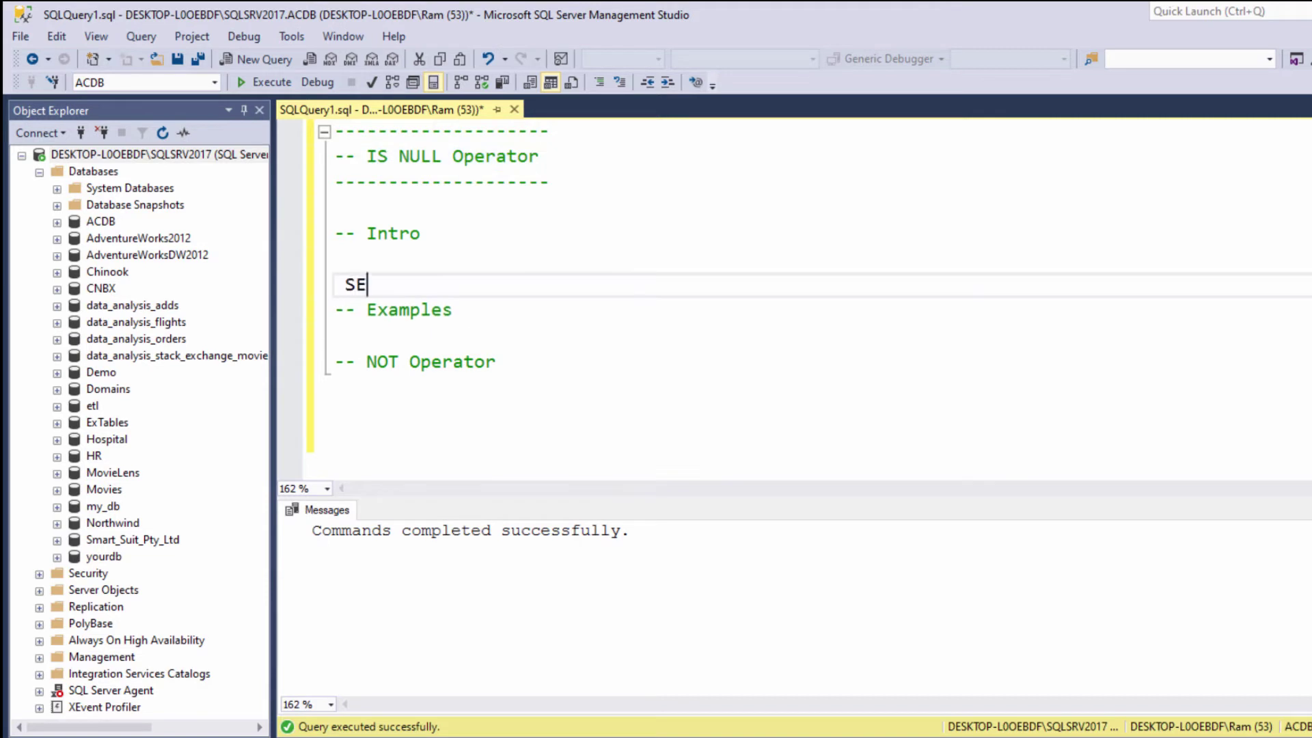
type("LECT last_")
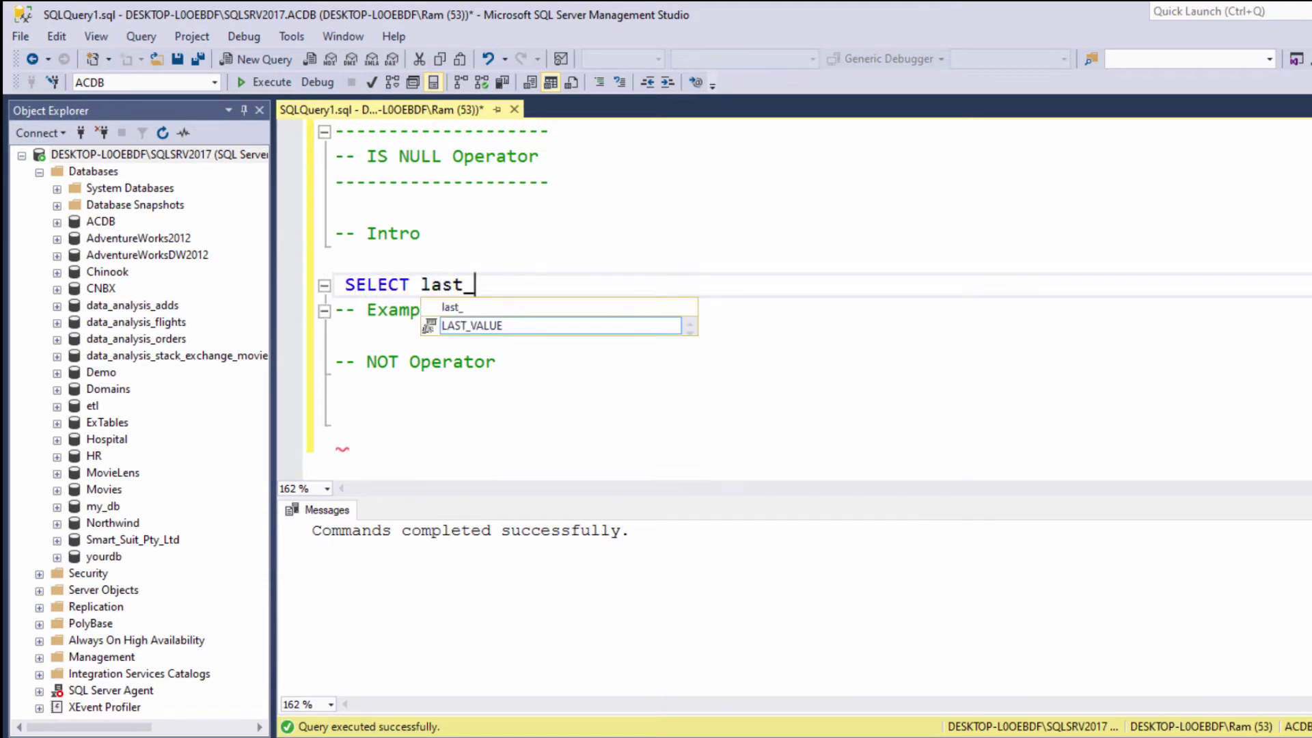
type("name, pack")
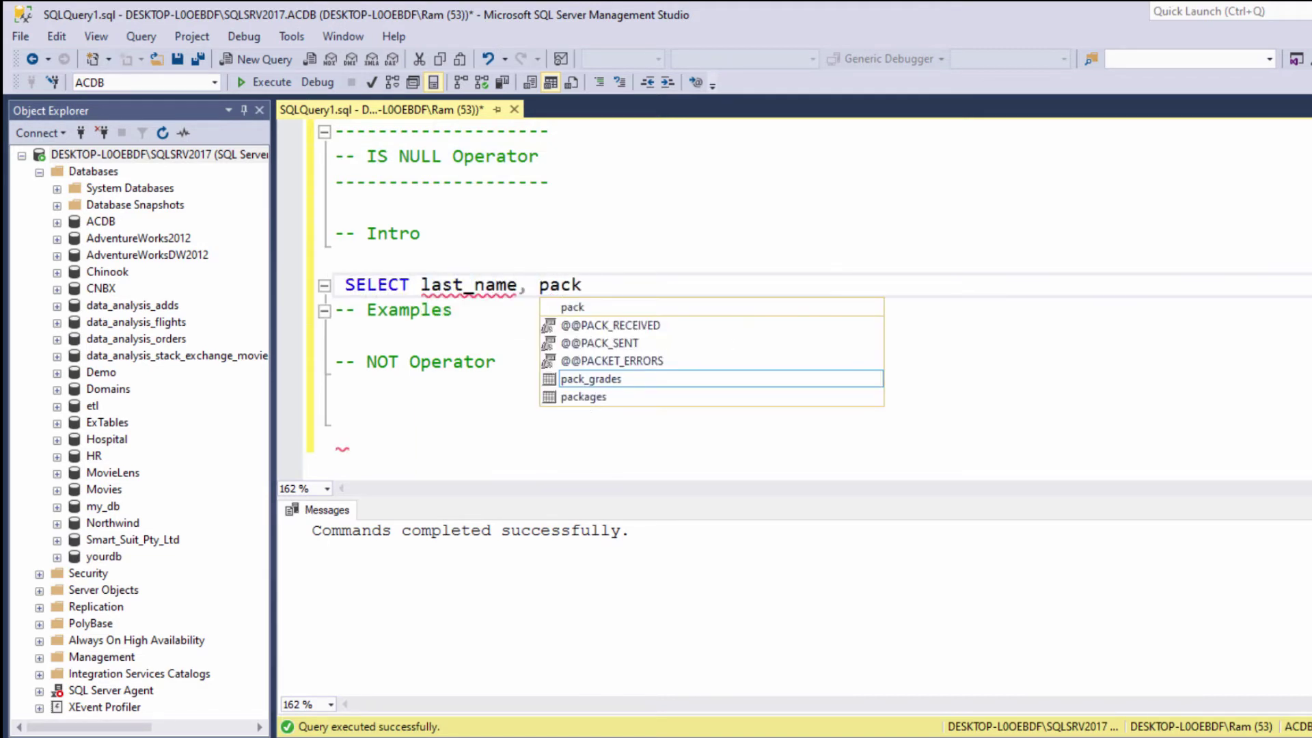
type("_id")
key("Return")
type("FROM cus")
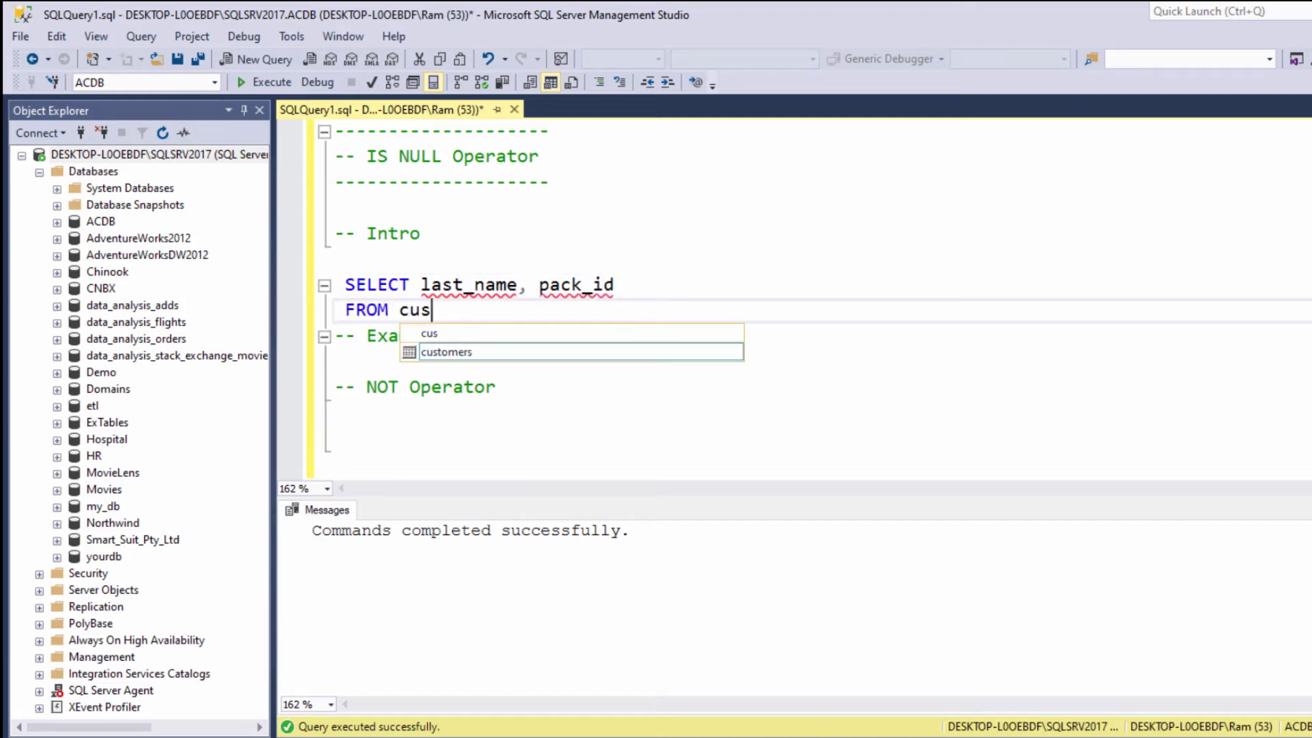
type("tomers")
key("Return")
key("shift+Up")
key("shift+Up")
key("ctrl+c")
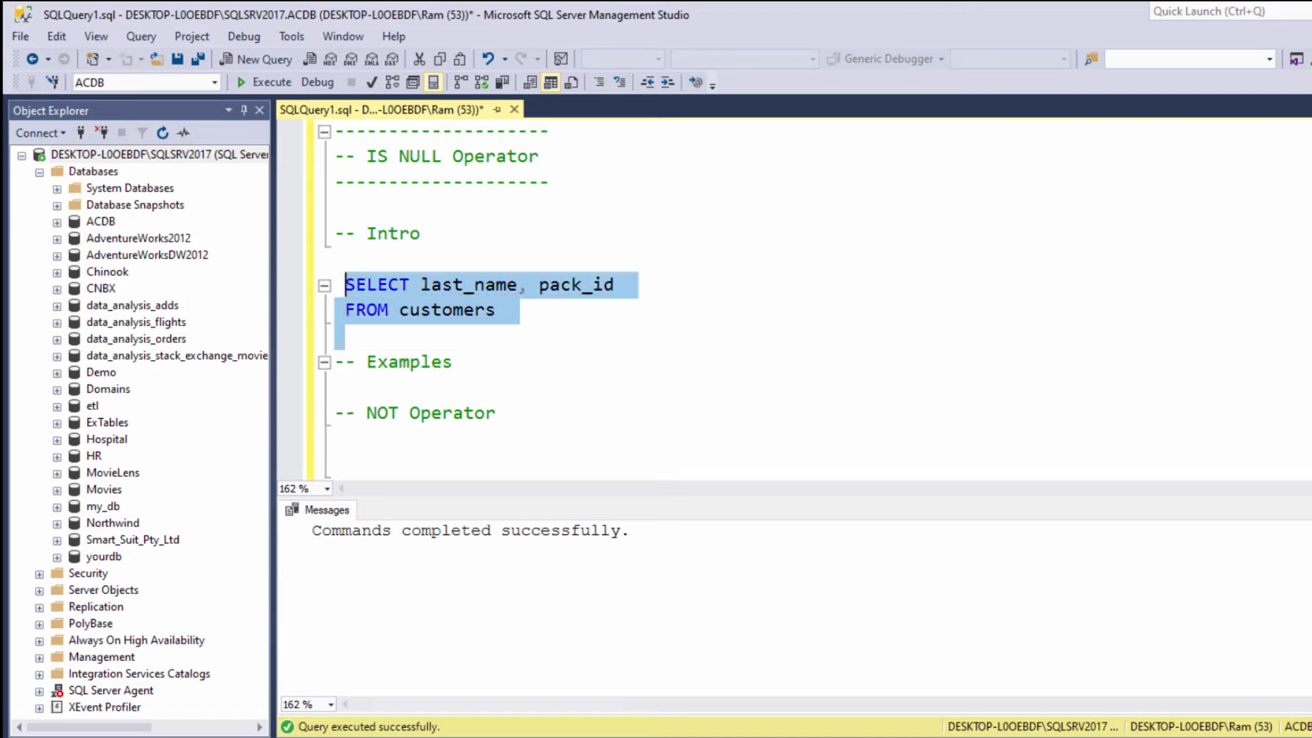
key("F5")
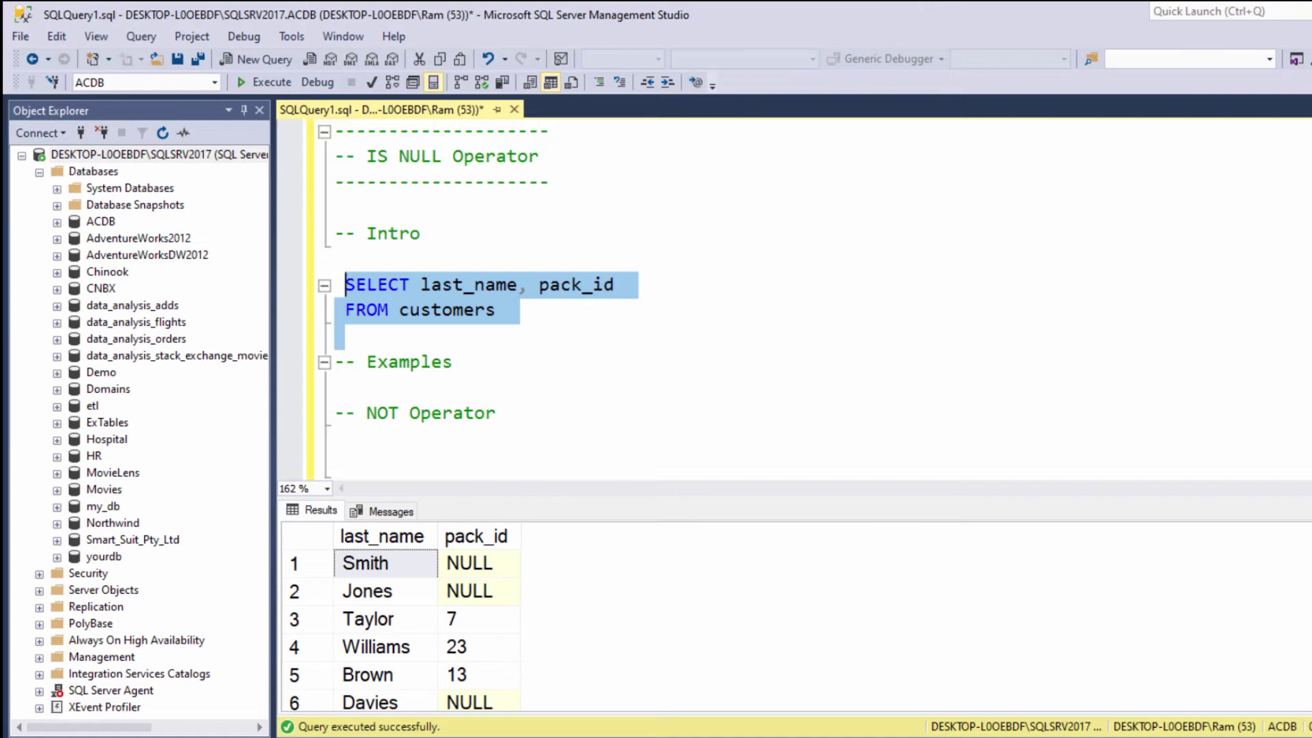
scroll(478, 633, "down", 1)
scroll(477, 633, "down", 2)
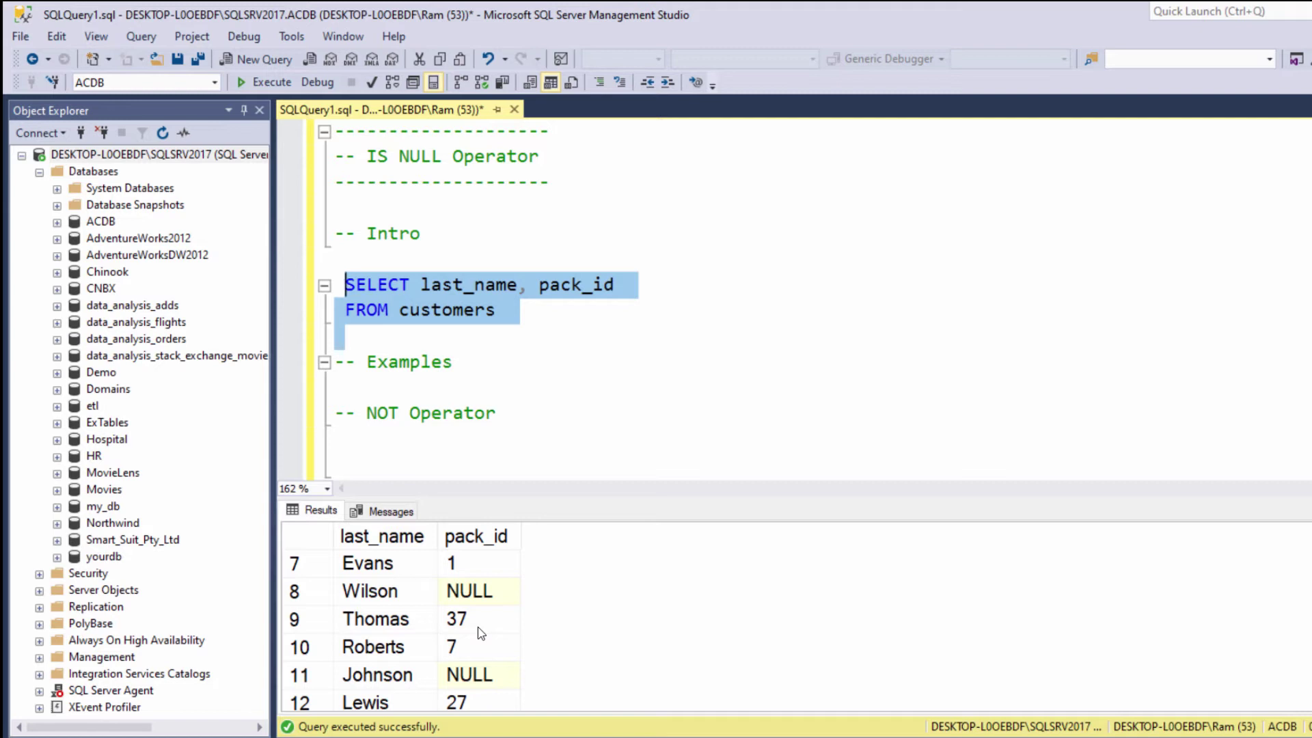
Add 'WHERE pack_id = NULL' to the query and run it, returning no rows.
key("Down")
key("End")
key("Return")
type("W")
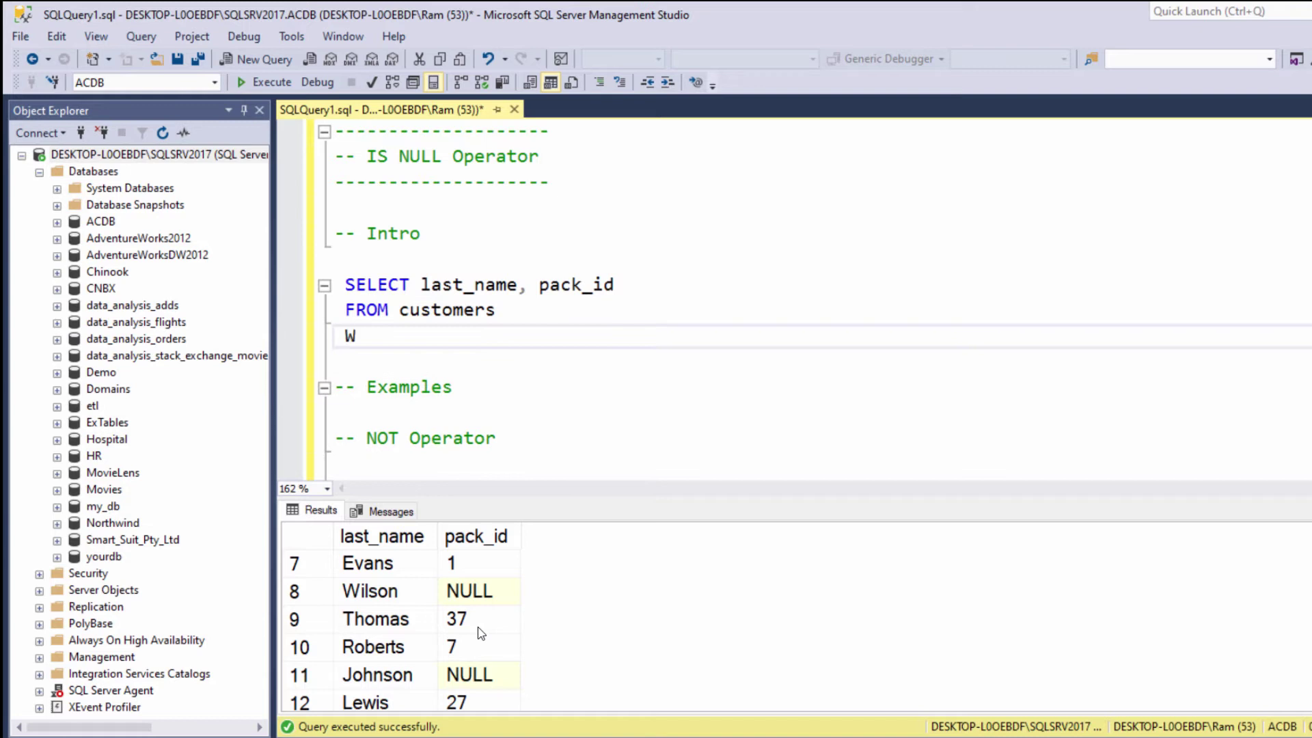
type("HERE pack_")
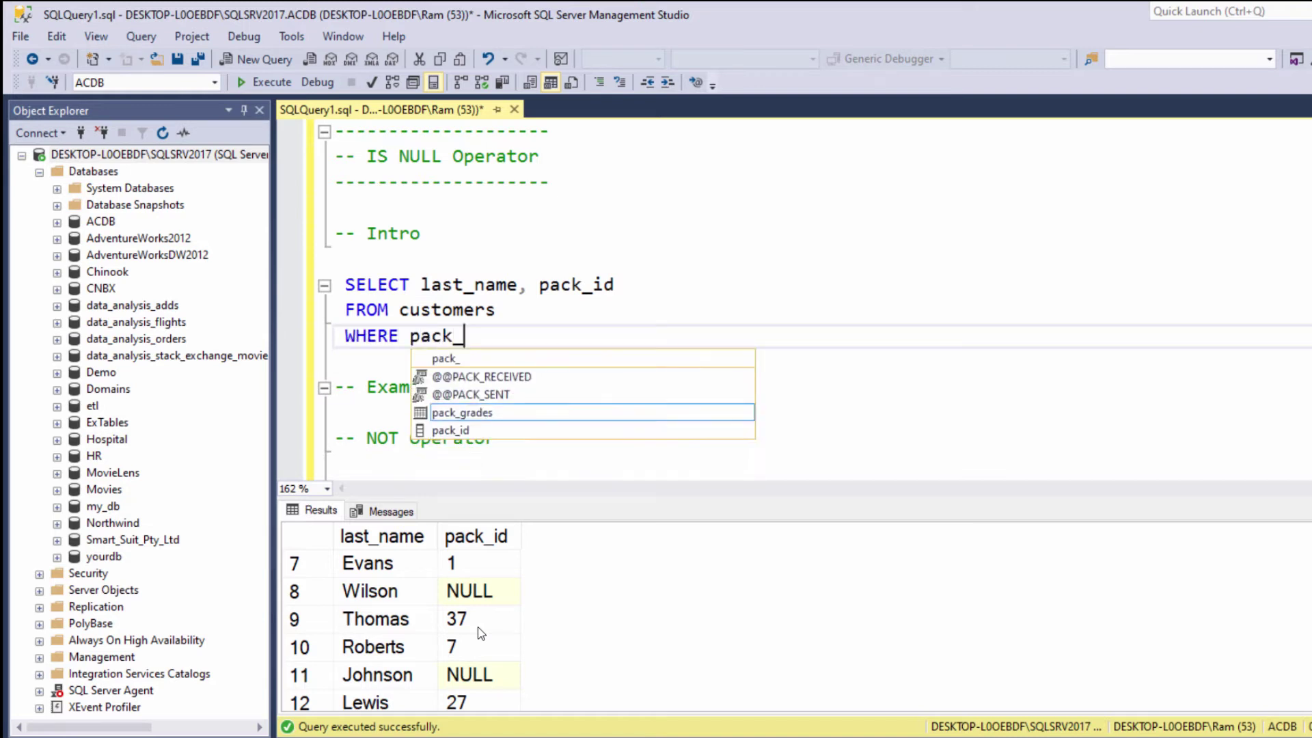
type("id = NUL")
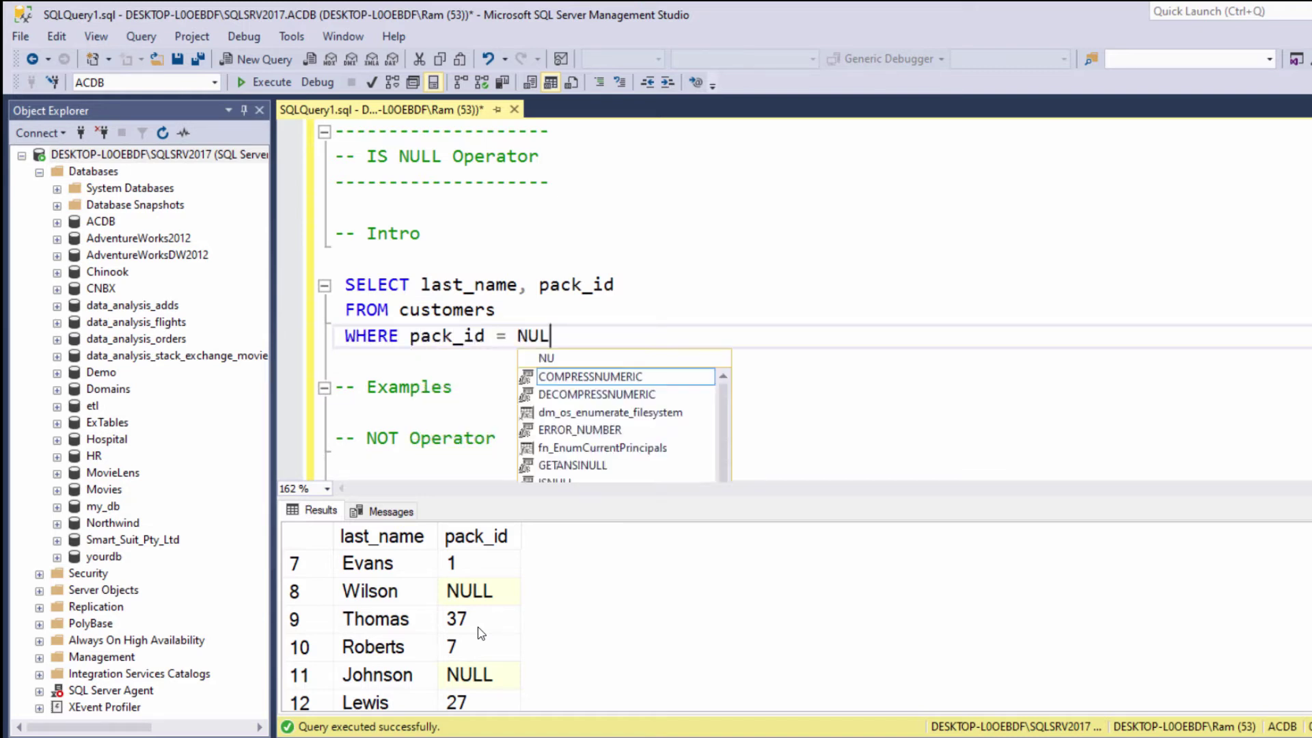
type("L")
key("Down")
key("shift+Up")
key("shift+Up")
key("shift+Up")
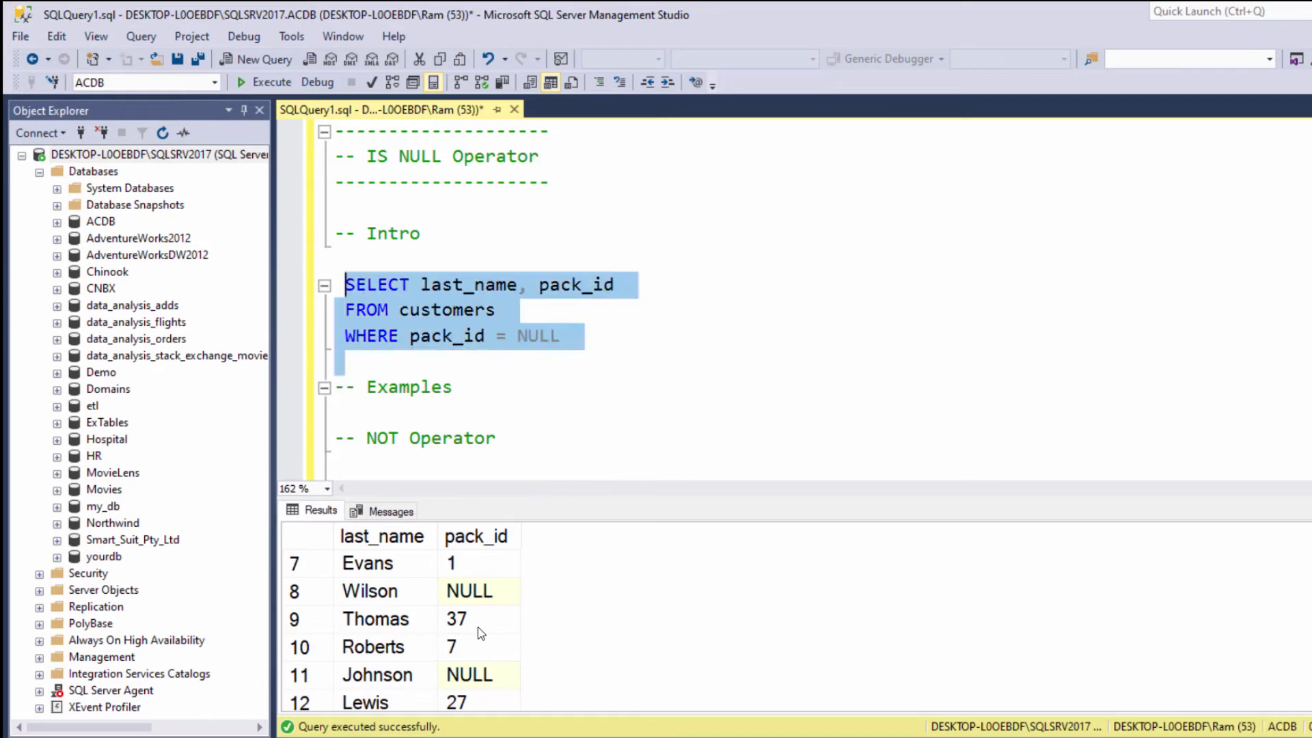
key("F5")
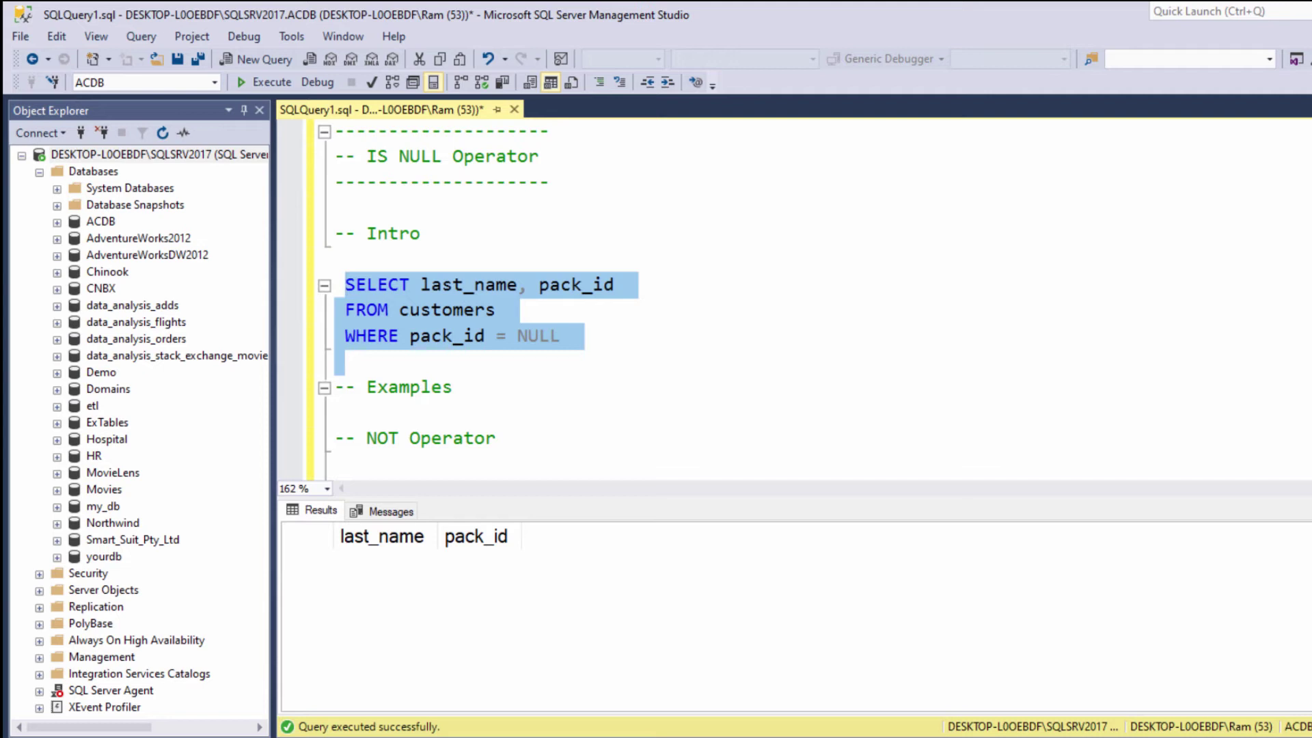
Change the condition to 'pack_id != NULL' and rerun the query.
key("Down")
key("Down")
key("ctrl+Right")
key("ctrl+Right")
type("!")
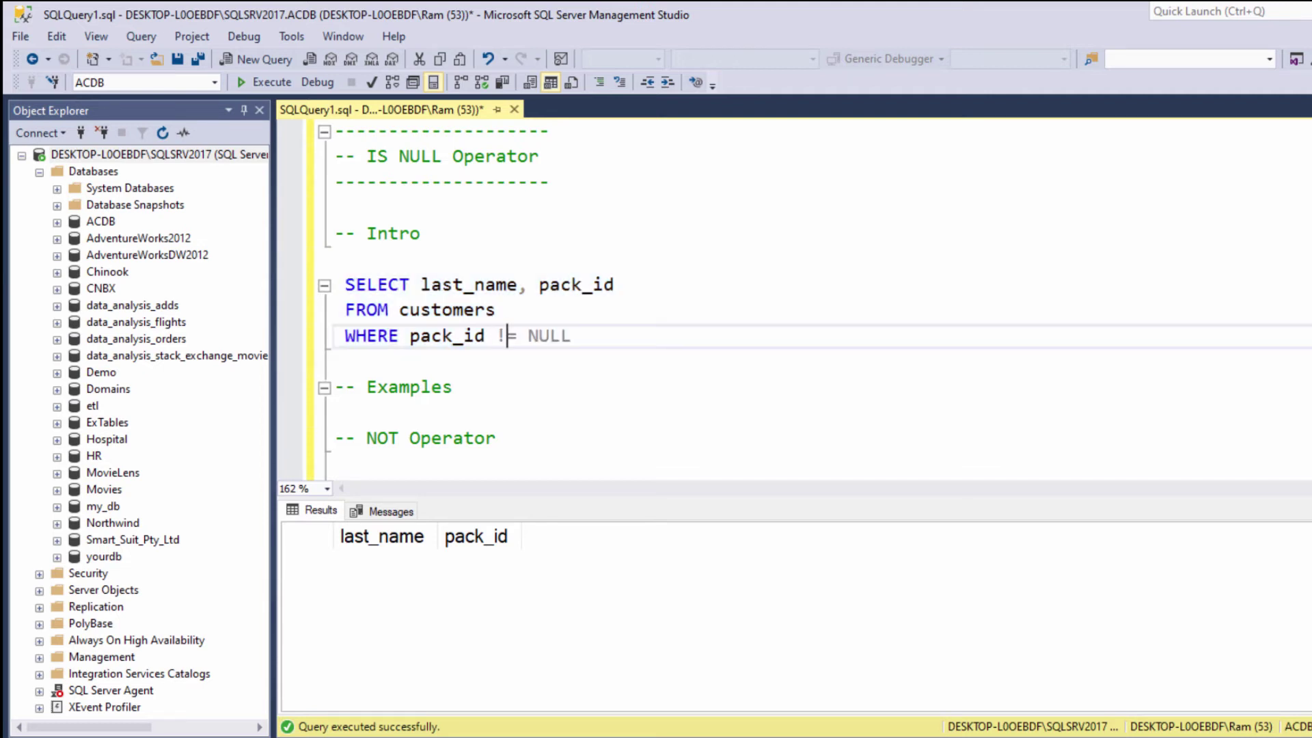
key("Down")
key("shift+Up")
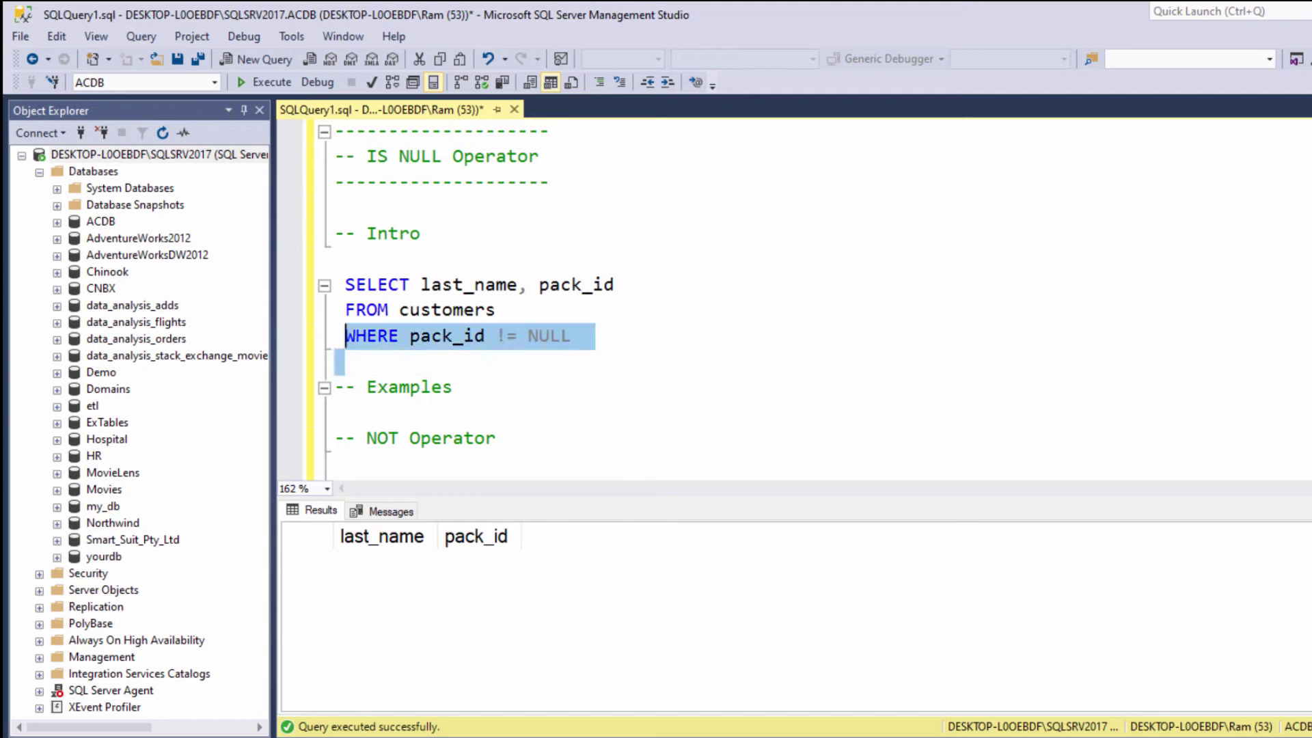
key("shift+Up")
key("shift+Up")
key("F5")
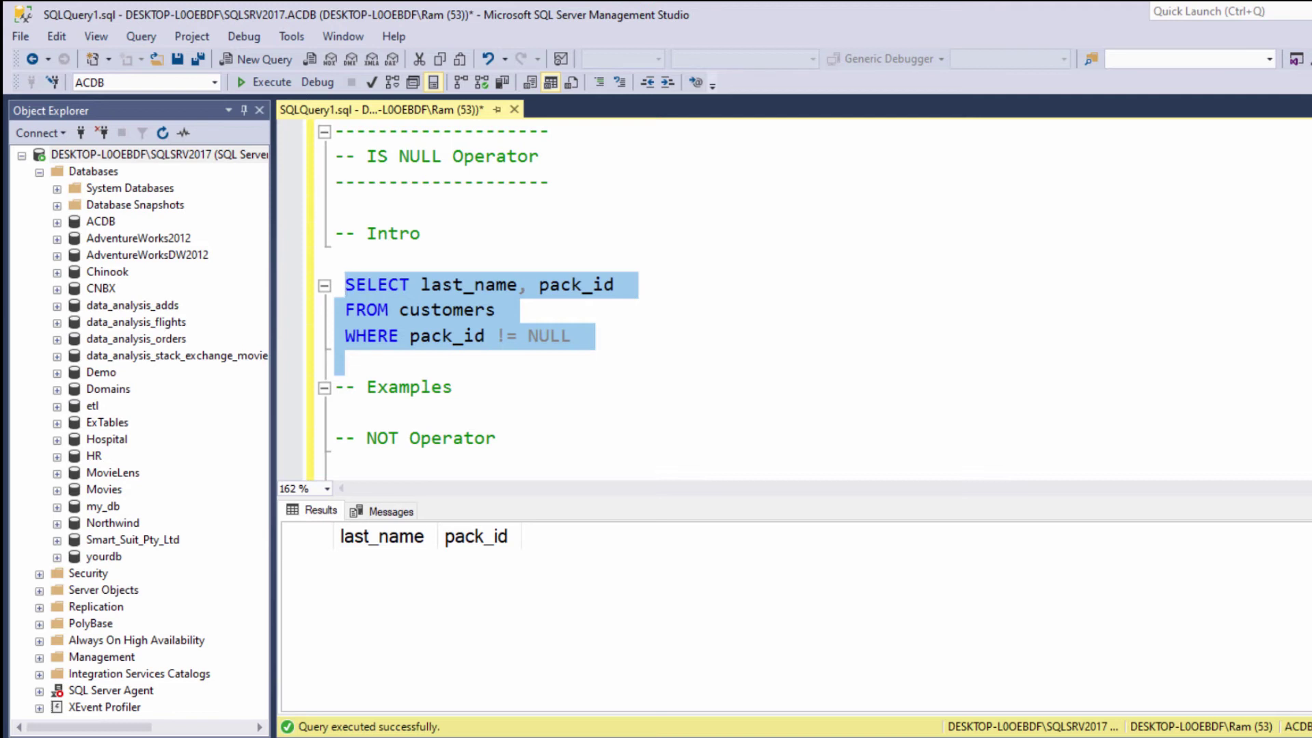
Paste the query under Examples with 'WHERE pack_id IS NULL' and run it.
key("ctrl+v")
key("Up")
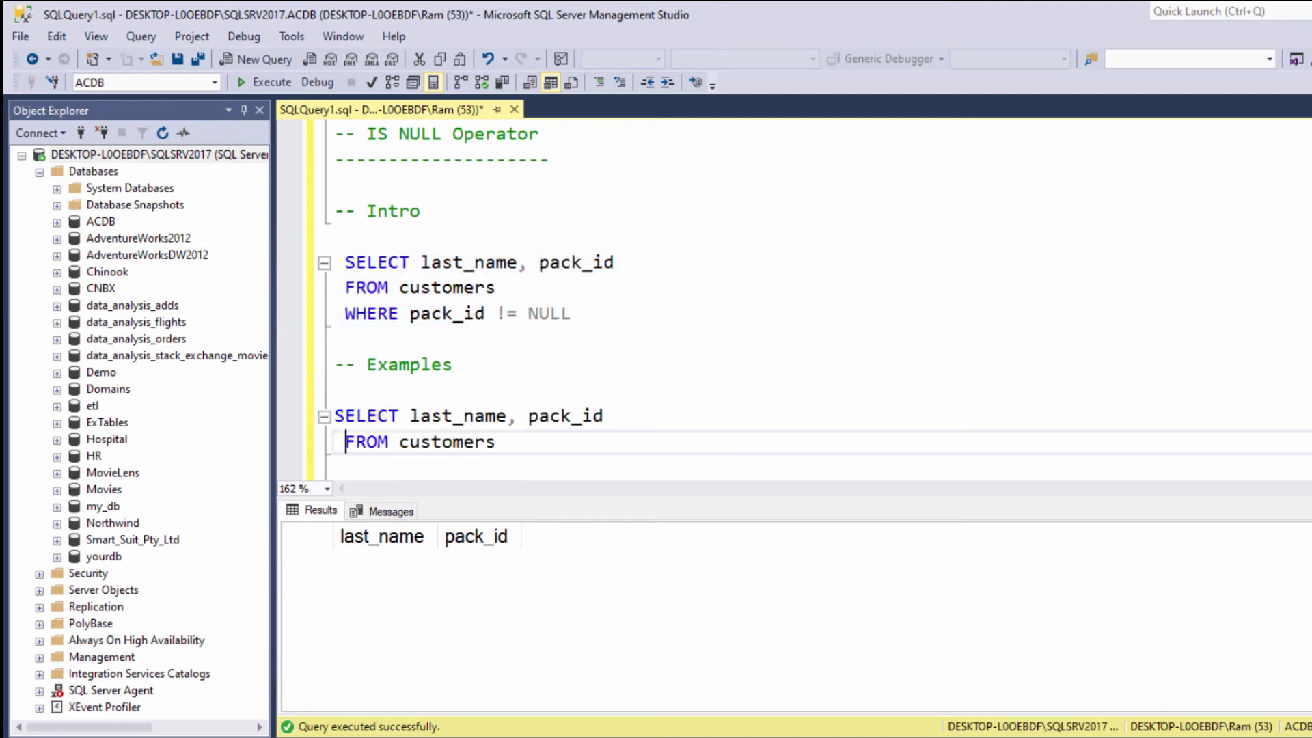
key("BackSpace")
key("Down")
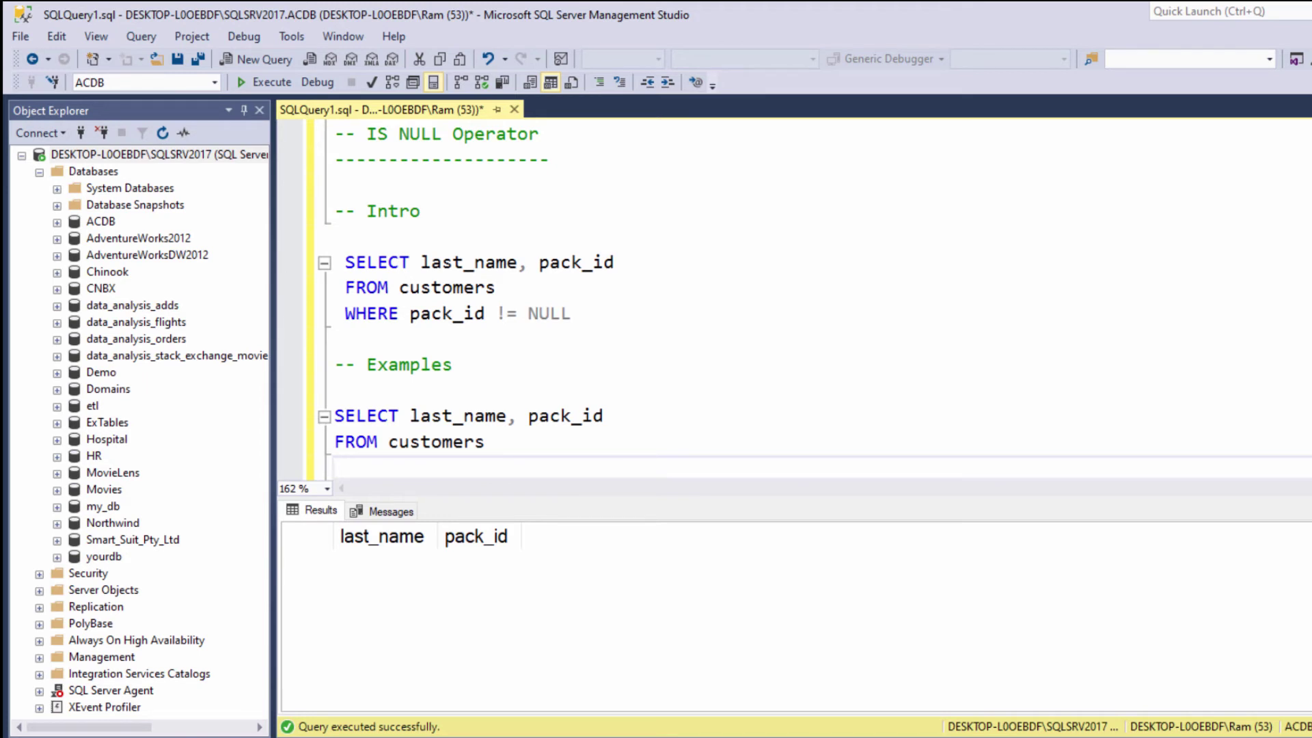
type("WHERE pack_")
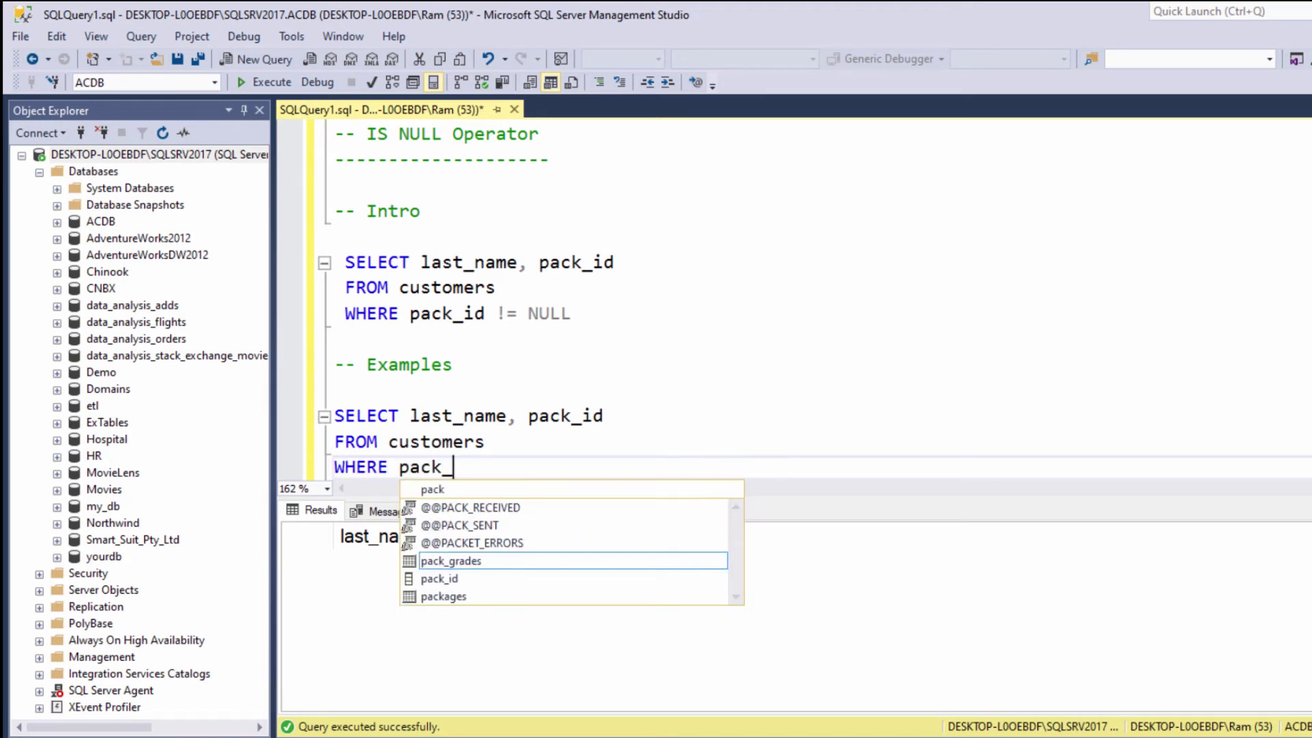
type("id IS NULL")
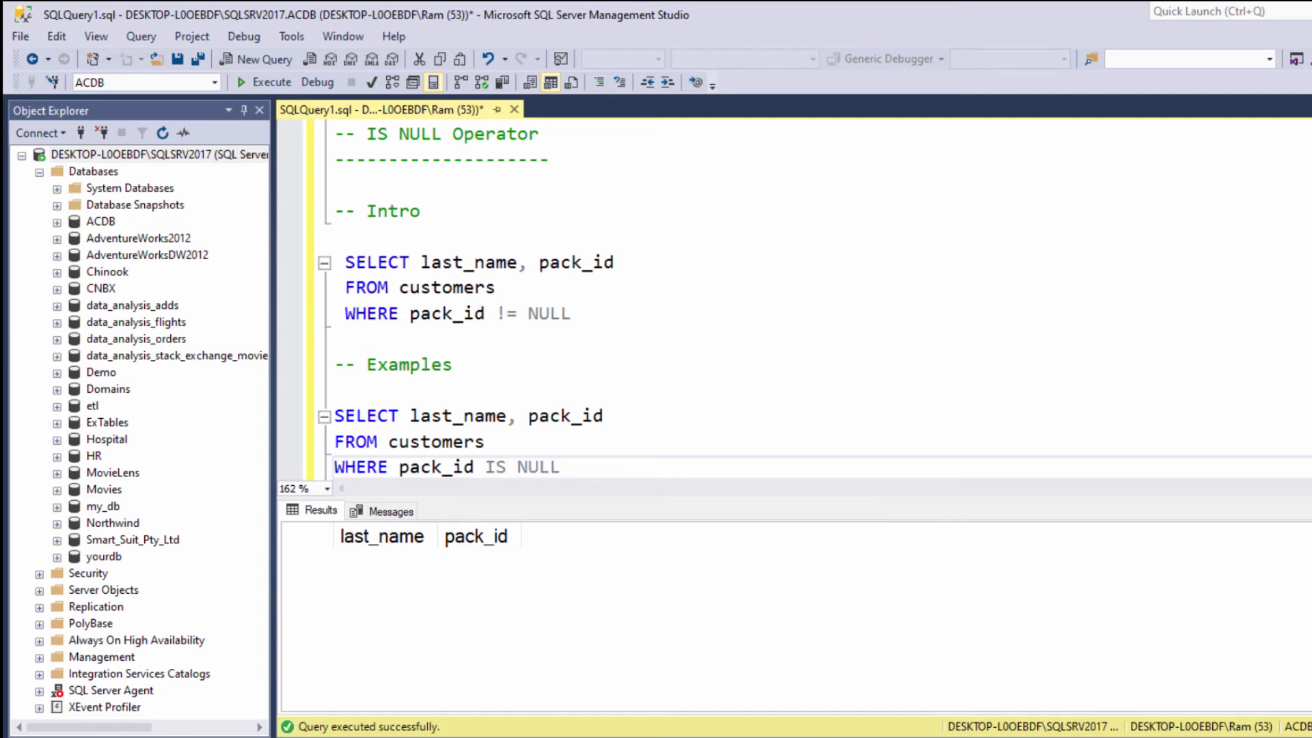
key("shift+Home")
key("shift+Up")
key("shift+Up")
key("ctrl+c")
key("F5")
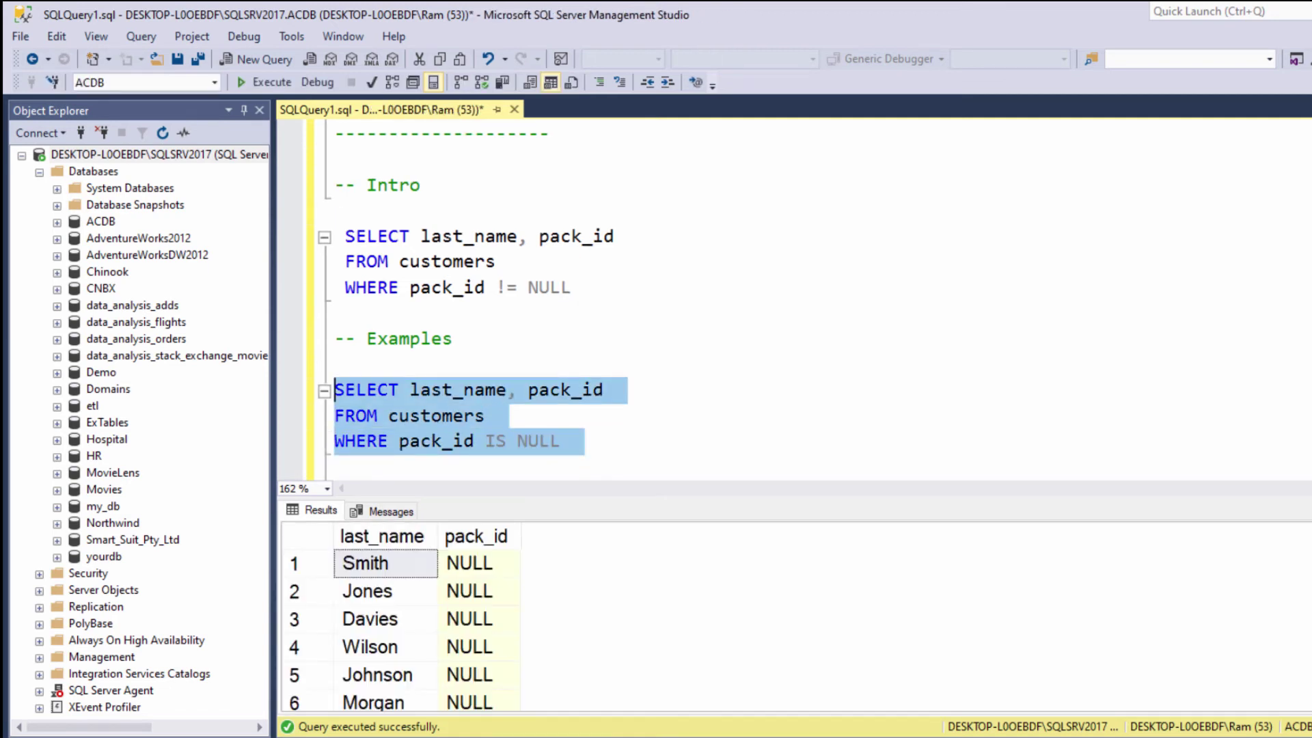
scroll(656, 615, "down", 1)
scroll(656, 616, "down", 1)
scroll(657, 616, "down", 1)
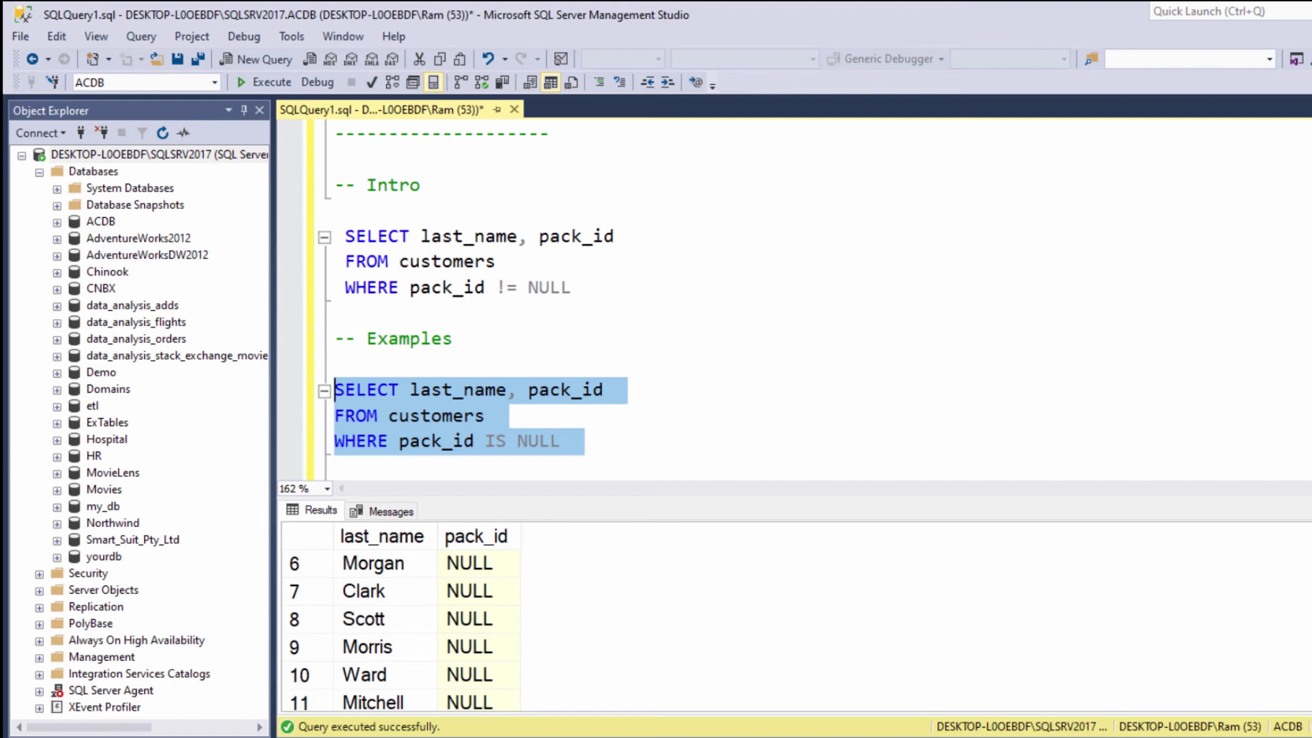
scroll(656, 615, "down", 1)
scroll(657, 616, "down", 1)
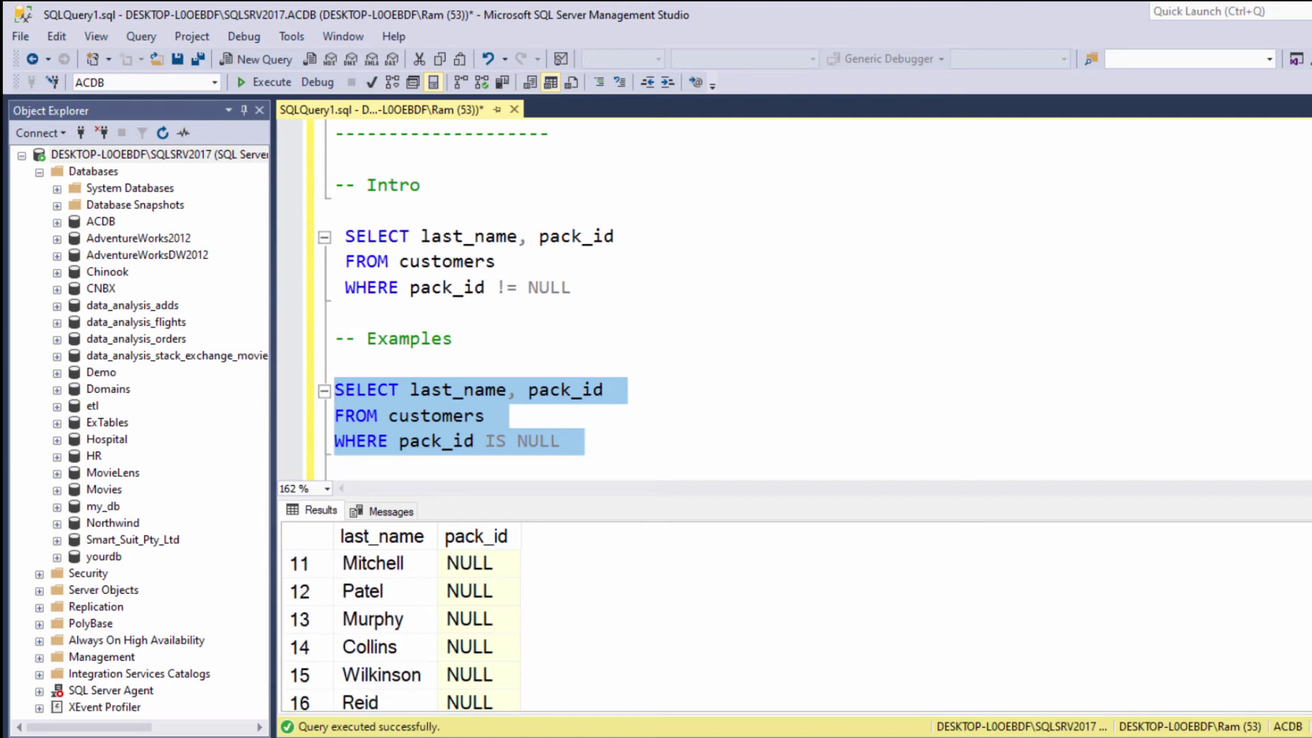
scroll(656, 616, "down", 1)
scroll(656, 616, "down", 1)
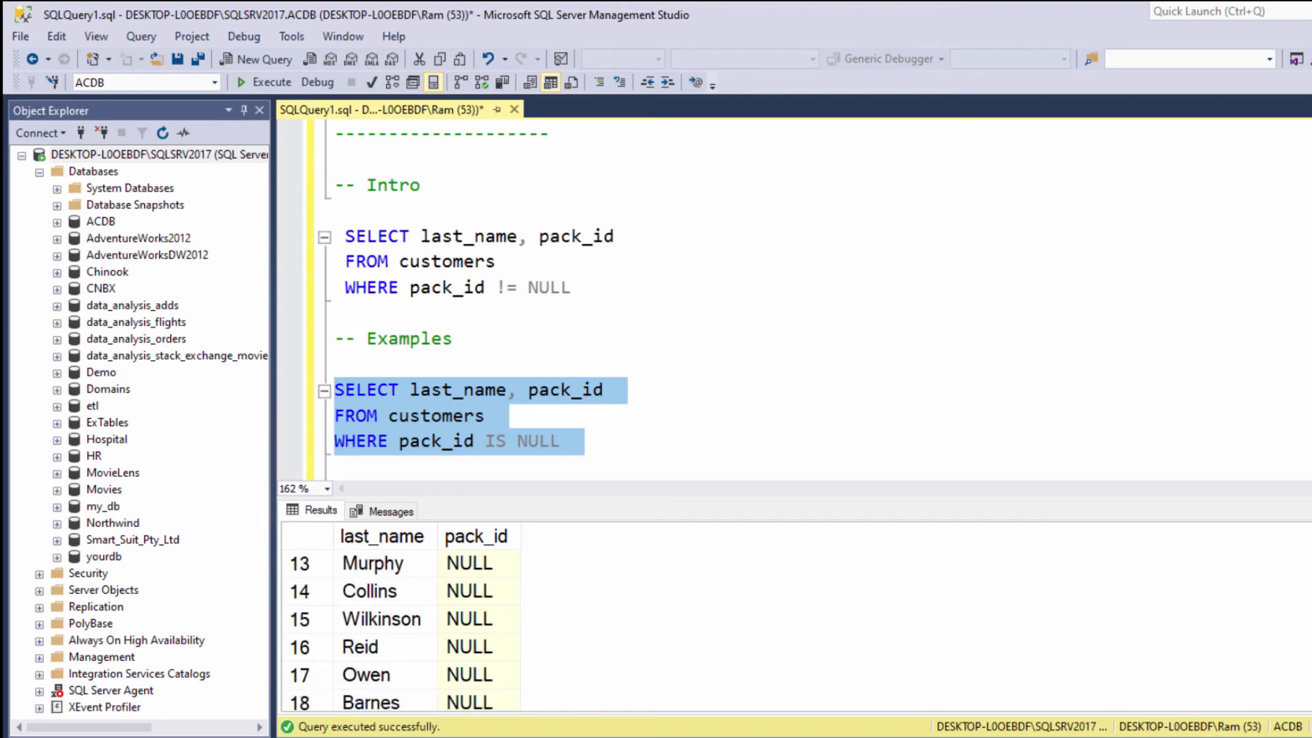
scroll(657, 615, "down", 2)
scroll(656, 615, "down", 1)
scroll(656, 616, "down", 2)
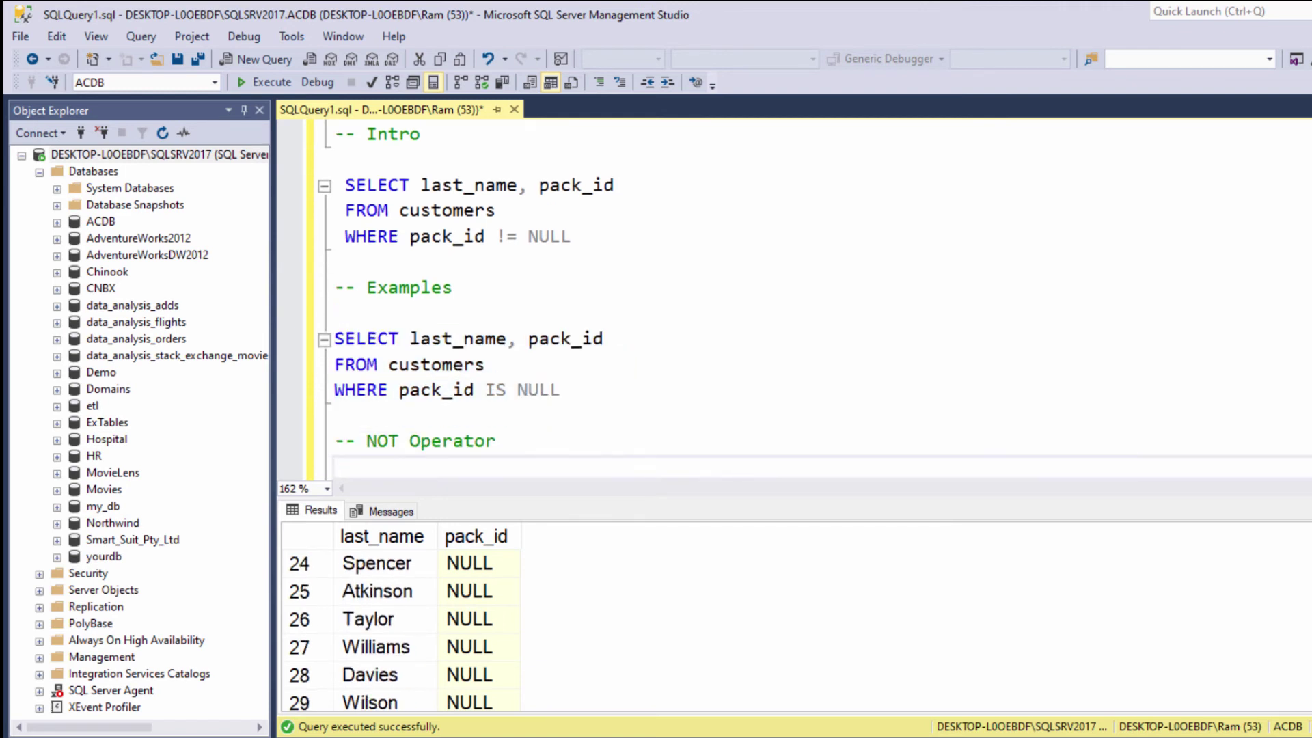
Paste the query under NOT Operator, change it to 'IS NOT NULL', and run it.
key("ctrl+v")
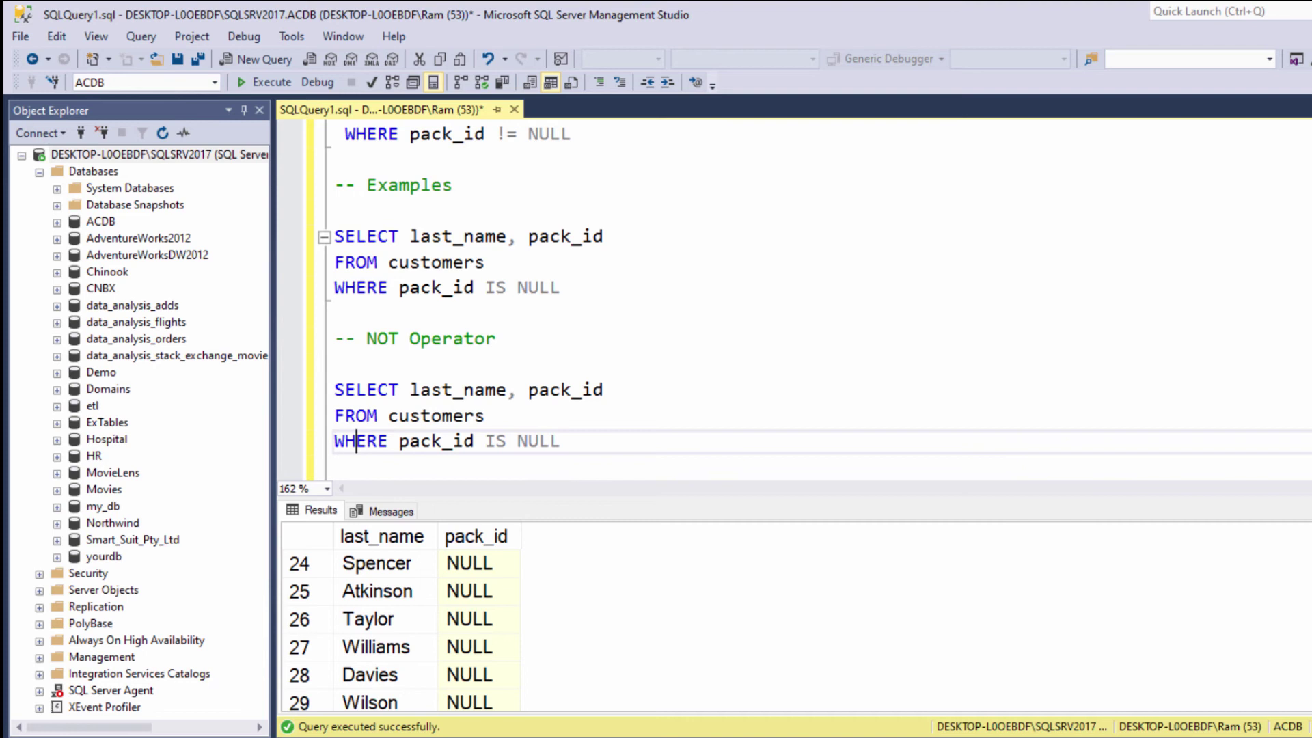
left_click(507, 441)
type("NOT")
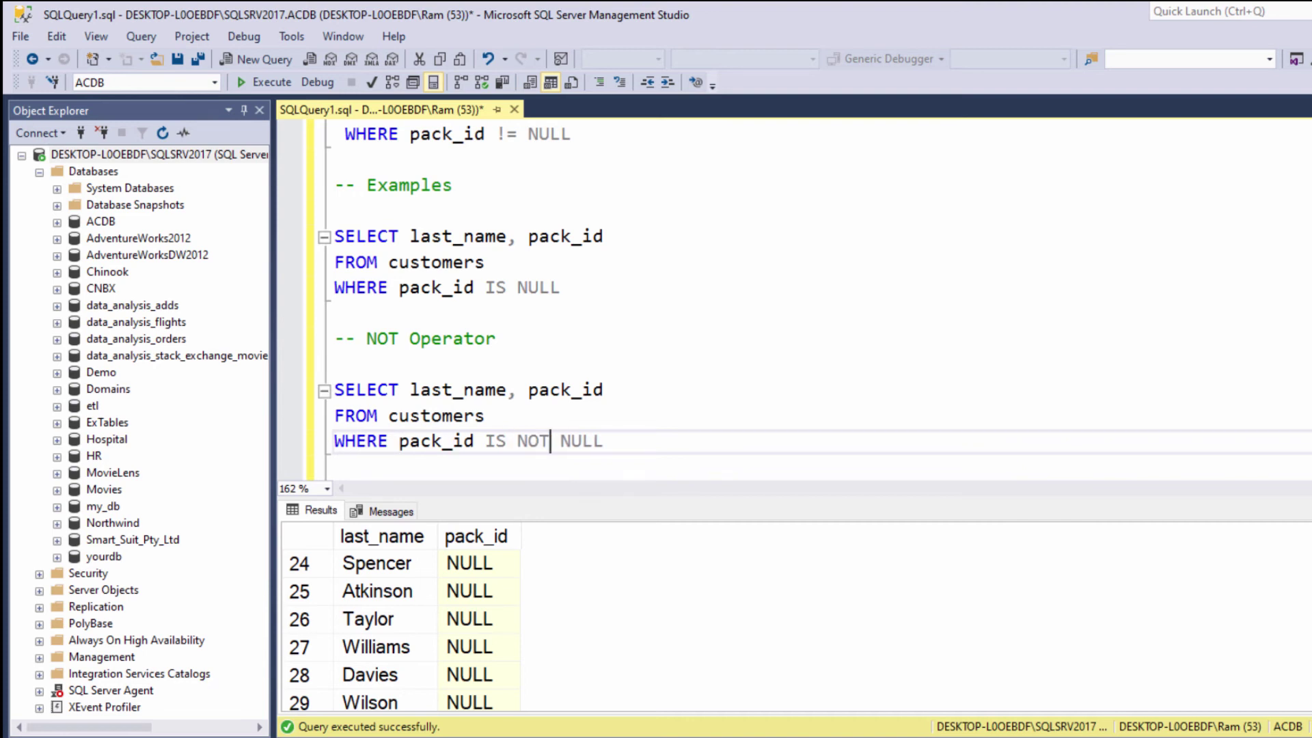
key("End")
key("Return")
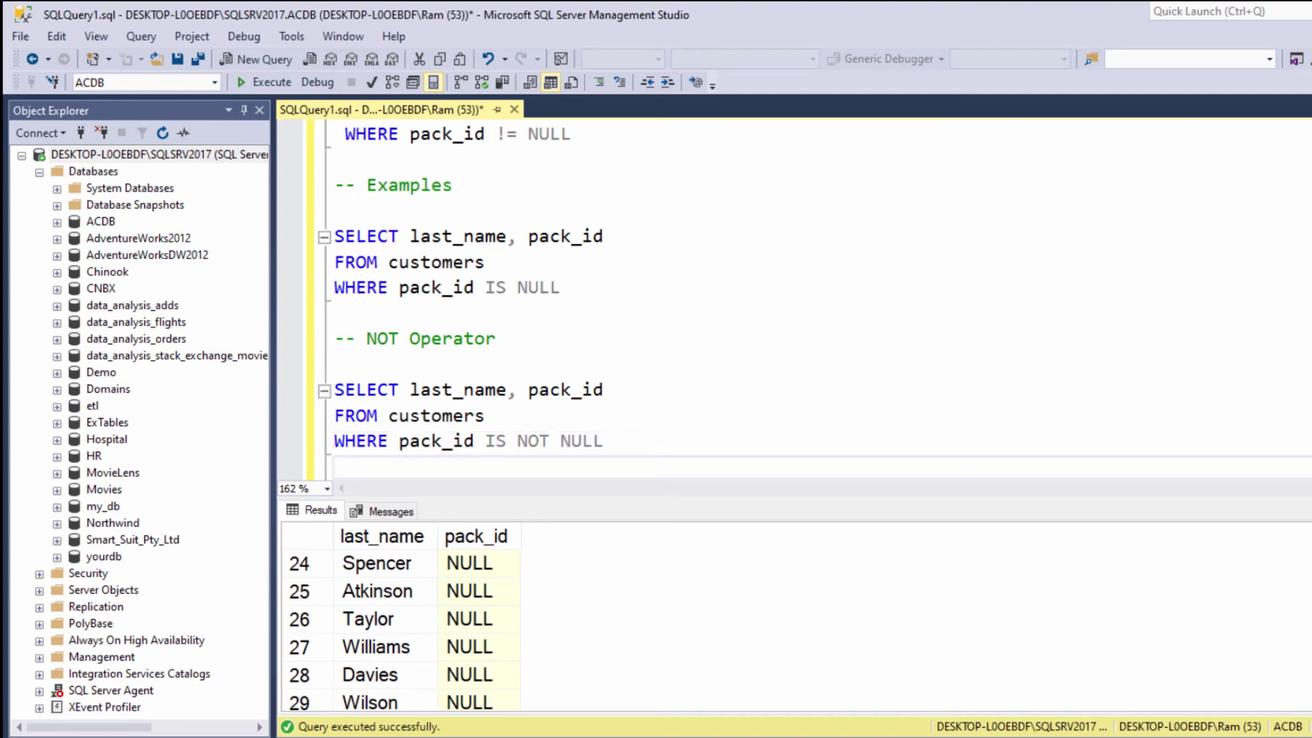
key("shift+Up")
key("shift+Up")
key("shift+Up")
key("F5")
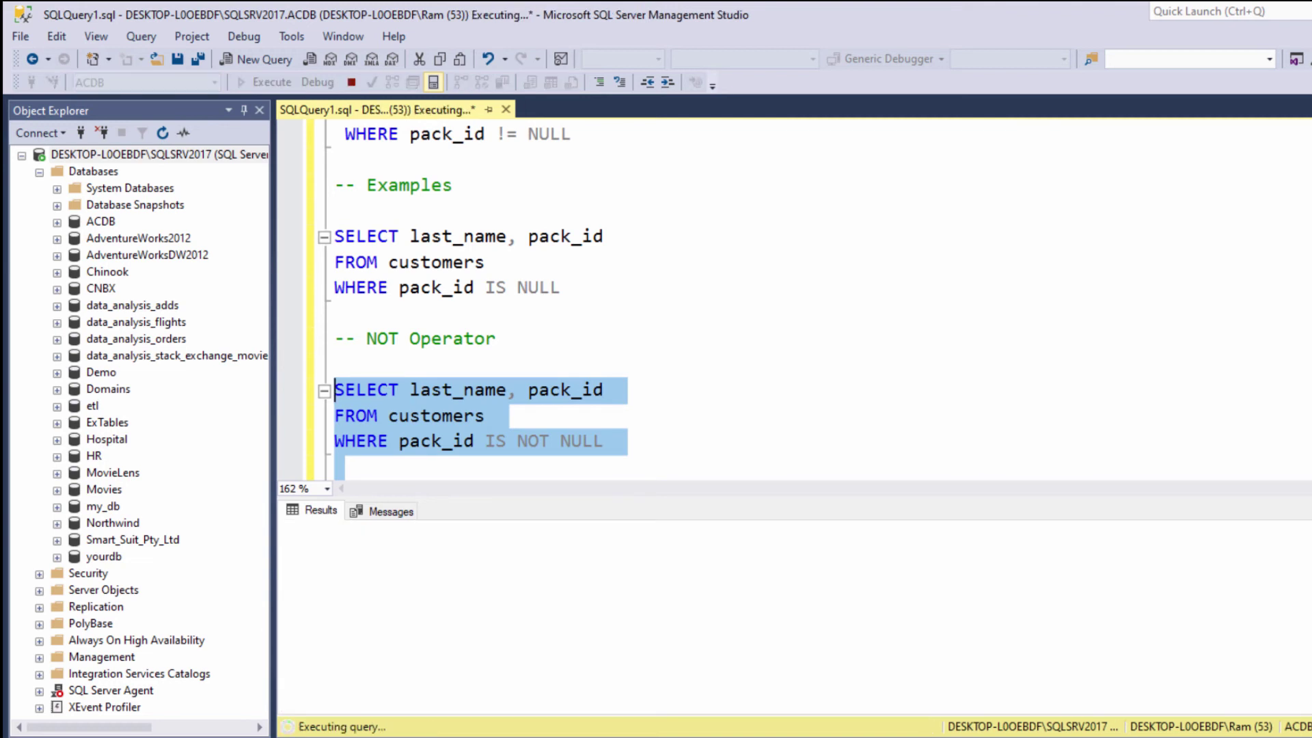
scroll(410, 626, "down", 1)
scroll(410, 626, "down", 1)
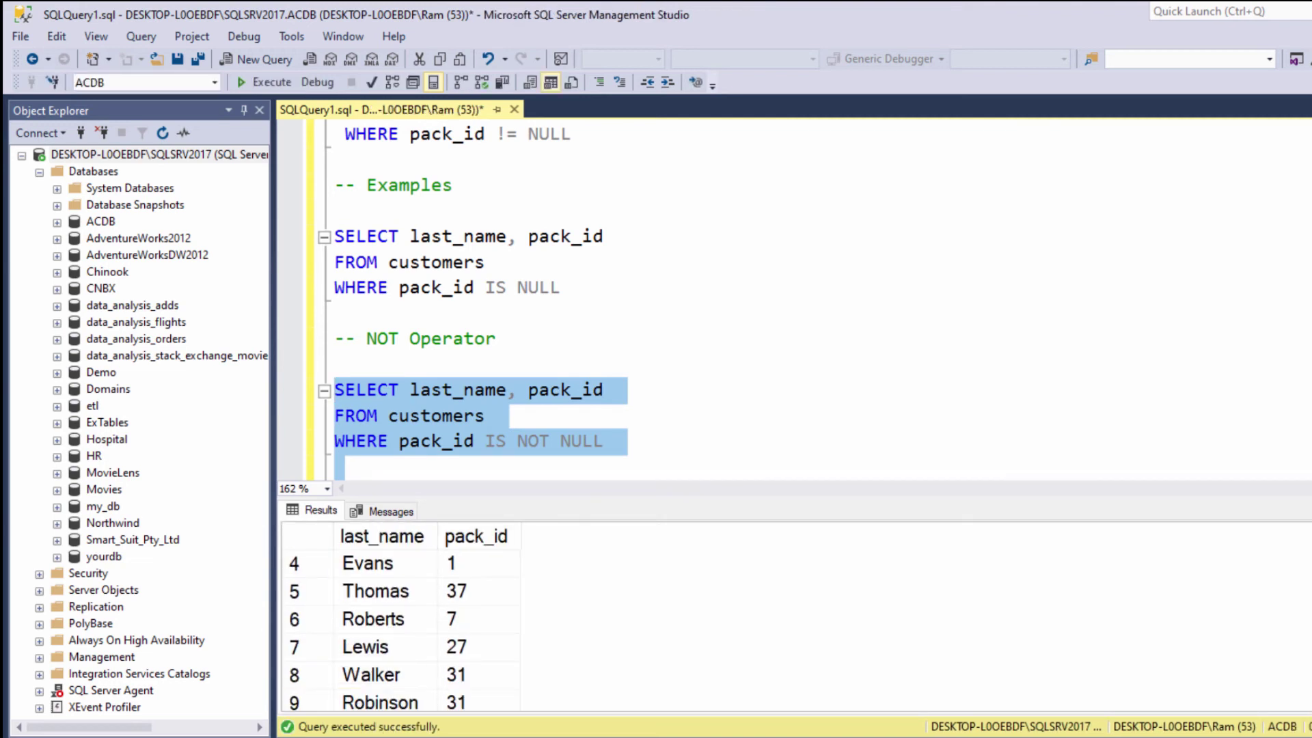
scroll(410, 625, "down", 1)
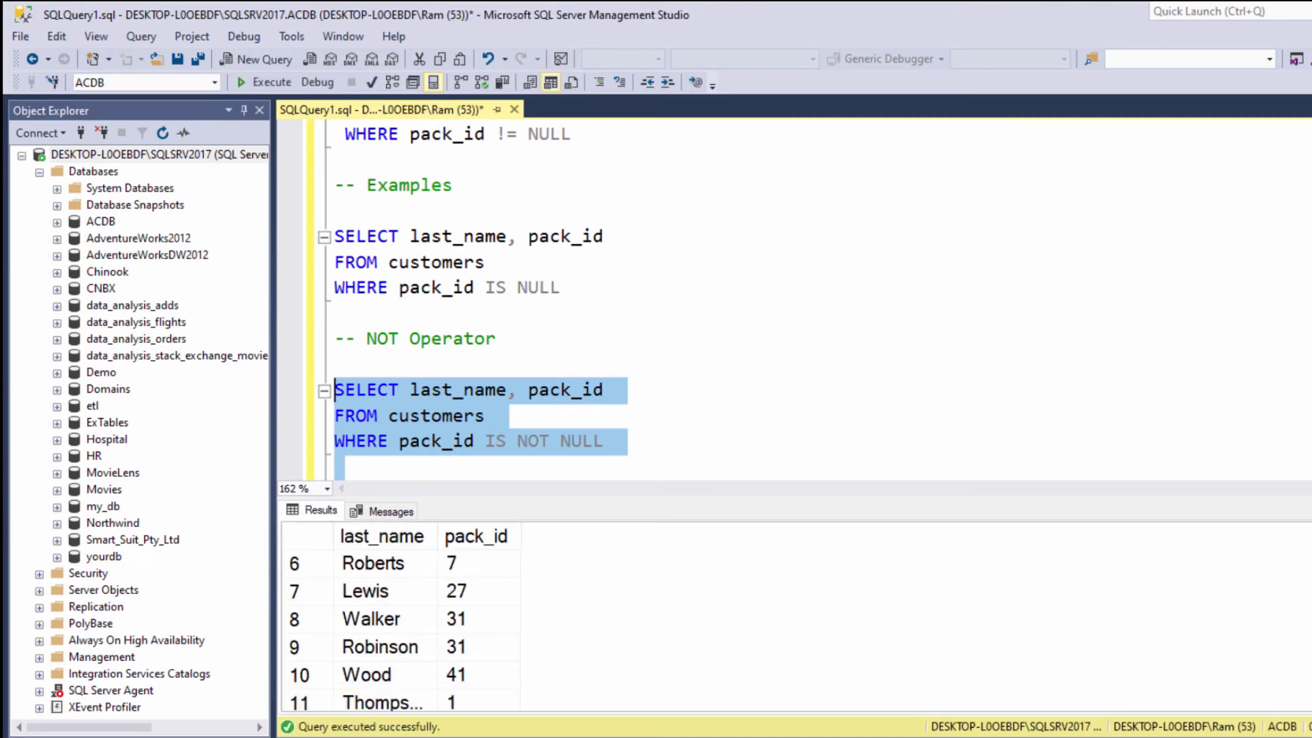
scroll(410, 626, "down", 1)
scroll(410, 625, "down", 1)
scroll(410, 626, "down", 1)
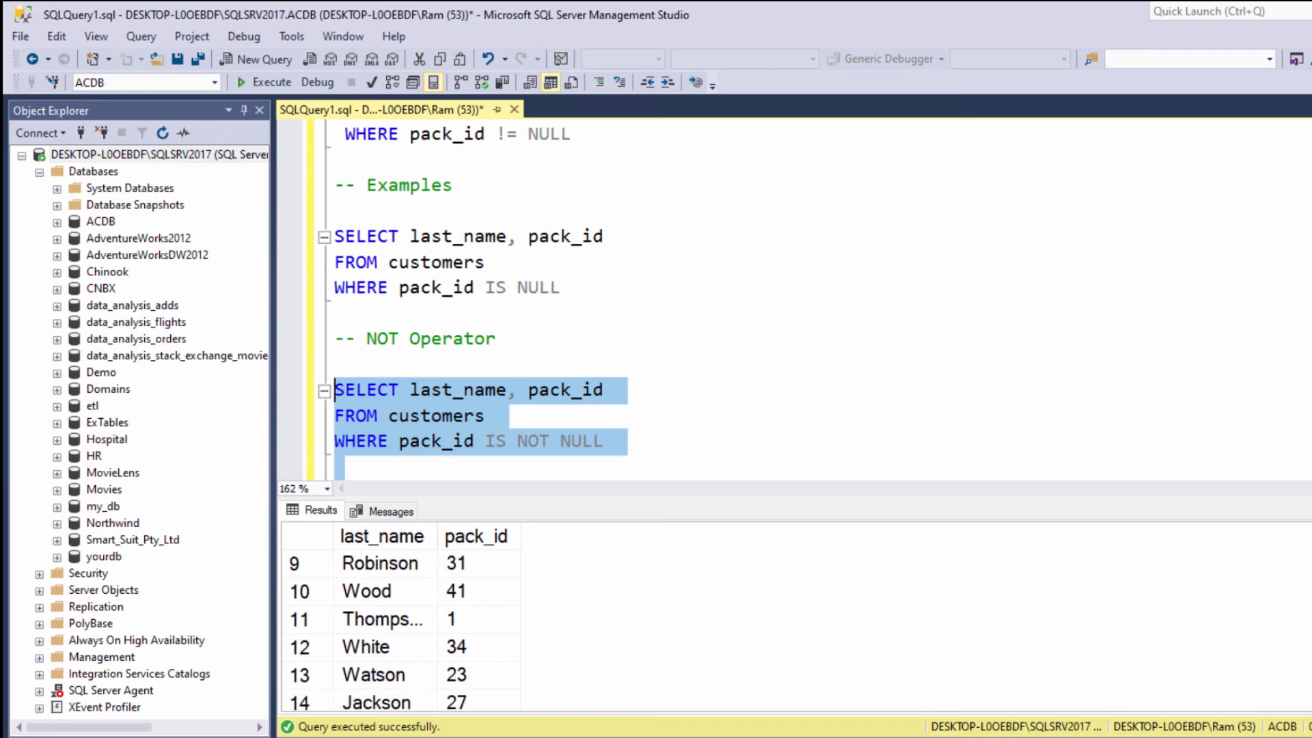
scroll(410, 626, "down", 1)
scroll(410, 625, "down", 5)
scroll(410, 626, "down", 1)
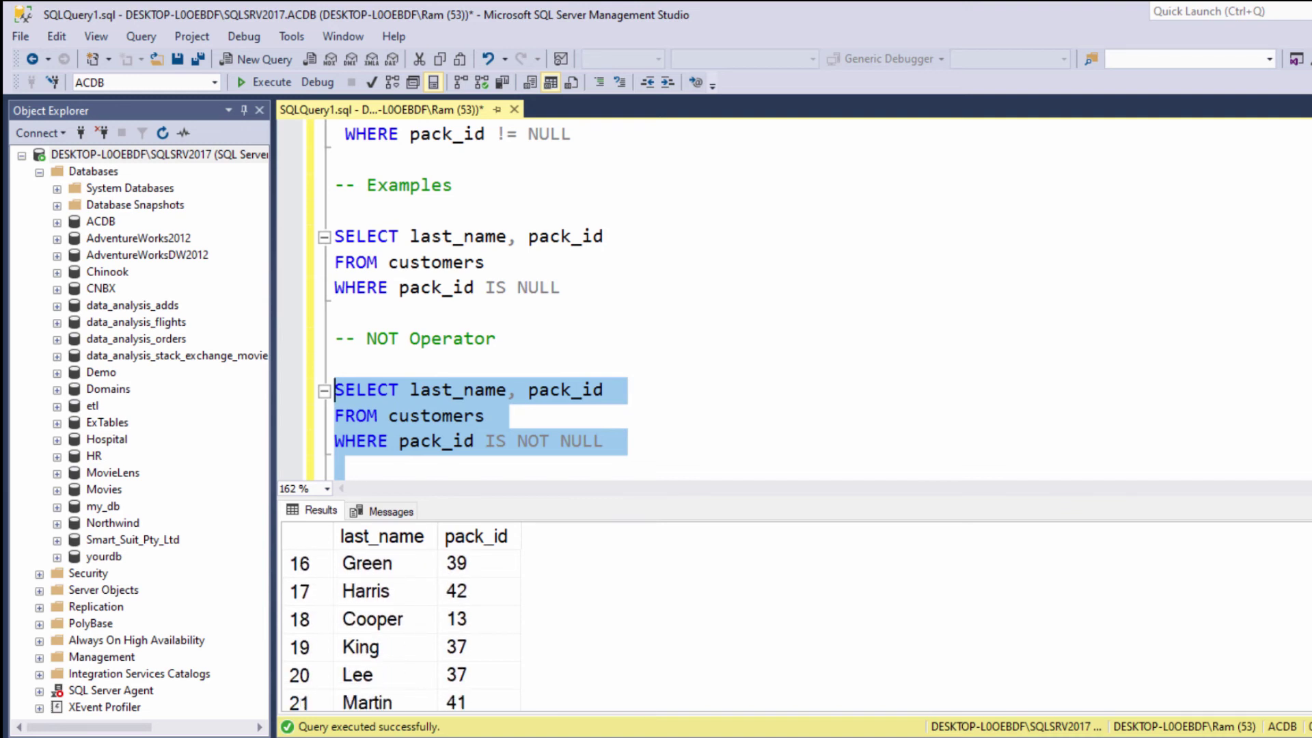
scroll(410, 626, "down", 1)
scroll(410, 626, "down", 3)
scroll(411, 625, "down", 4)
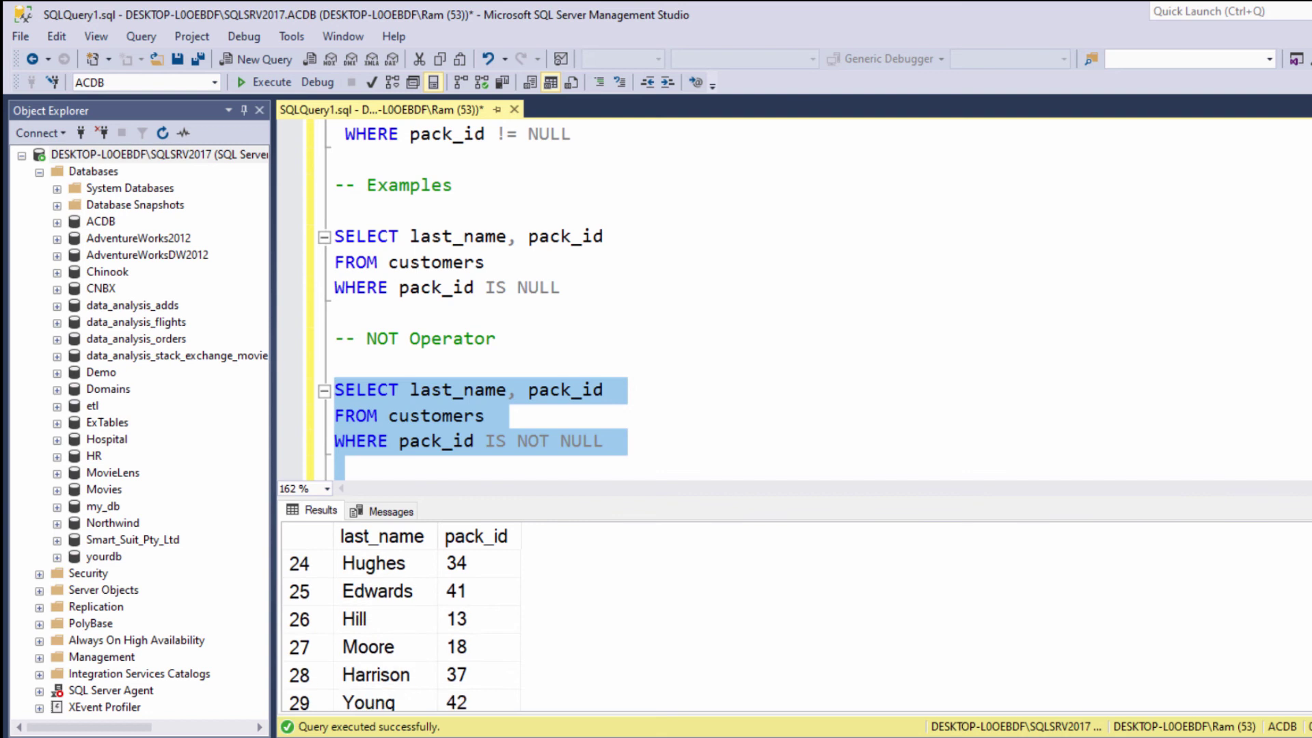